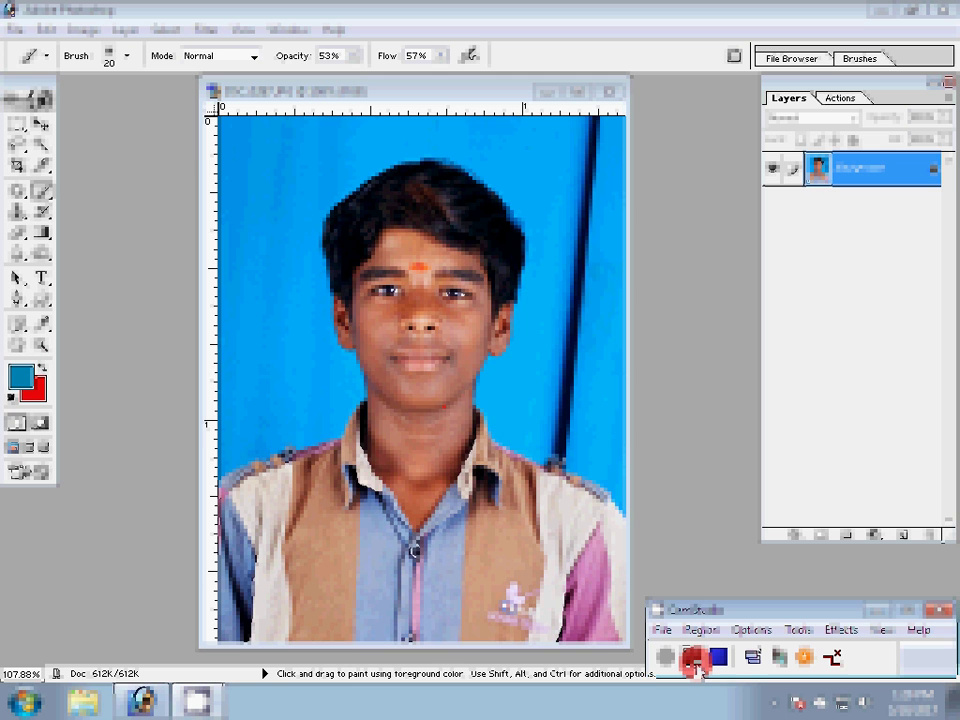
Zoom in on the boy's face with the Zoom tool.
{"action": "key", "text": "z"}
{"action": "left_click", "coordinate": [404, 408]}
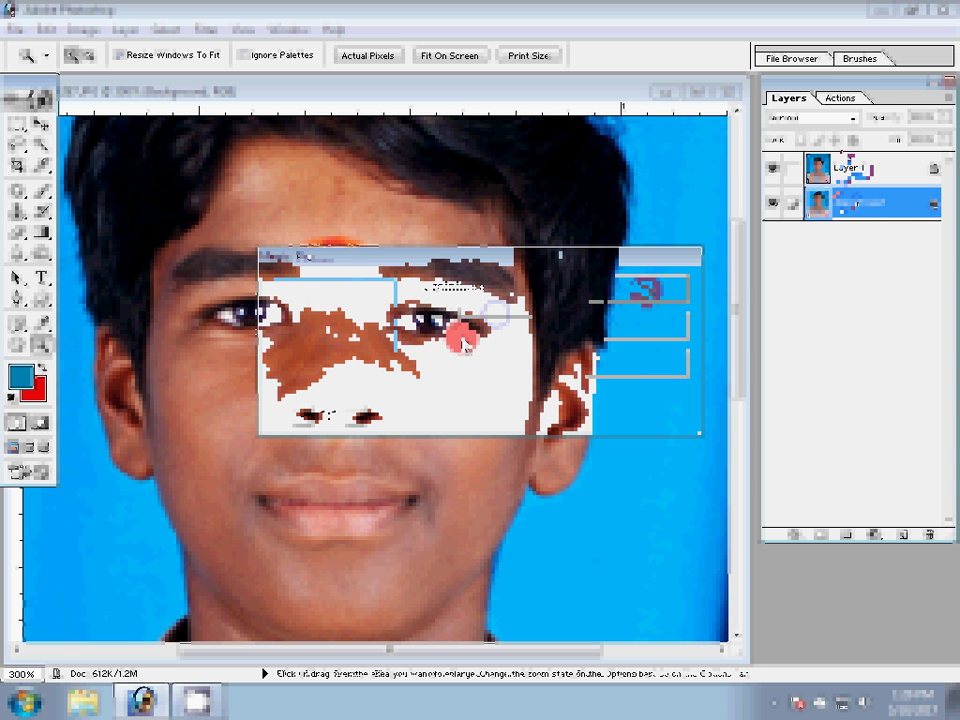
Apply Add Noise at 1.5%, Uniform, Monochromatic to the Background layer.
{"action": "key", "text": "alt+t"}
{"action": "mouse_move", "coordinate": [240, 313]}
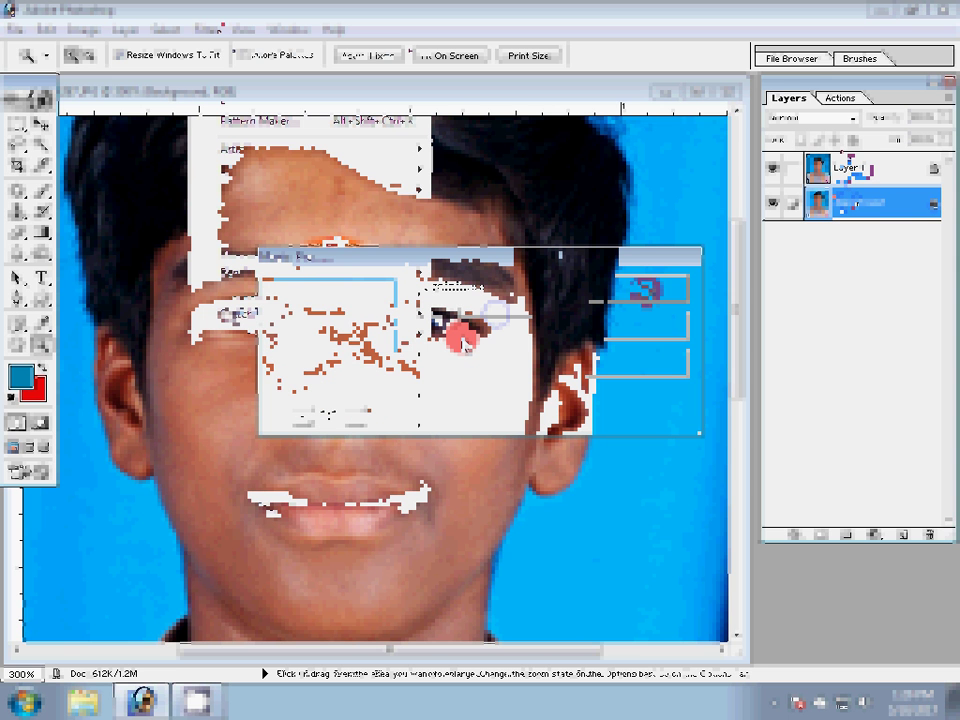
{"action": "left_click", "coordinate": [540, 335]}
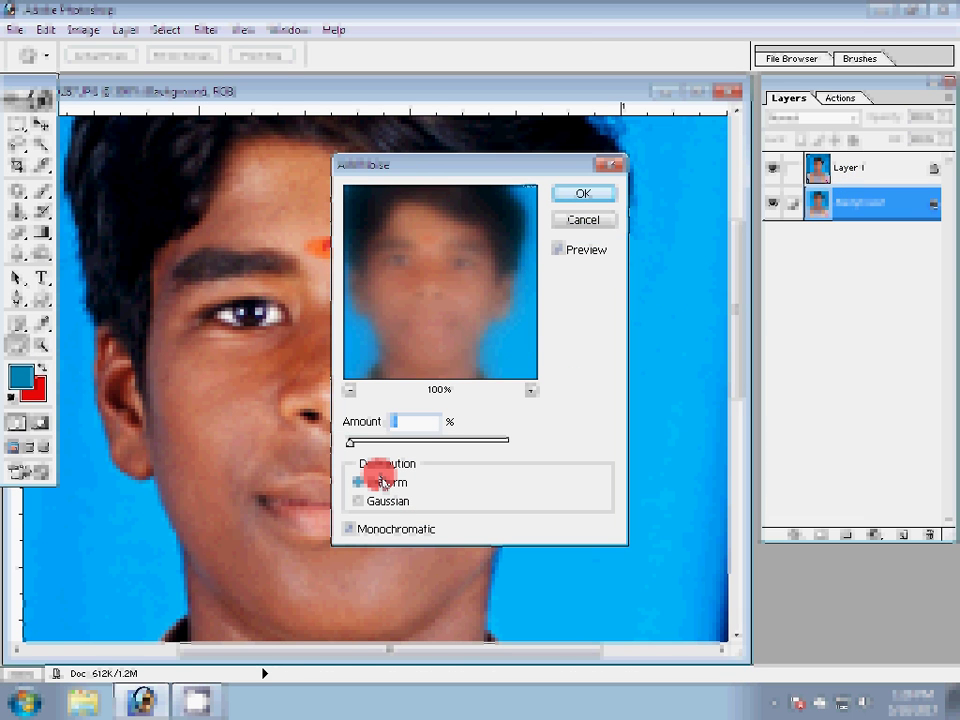
{"action": "type", "text": "5"}
{"action": "left_click", "coordinate": [588, 198]}
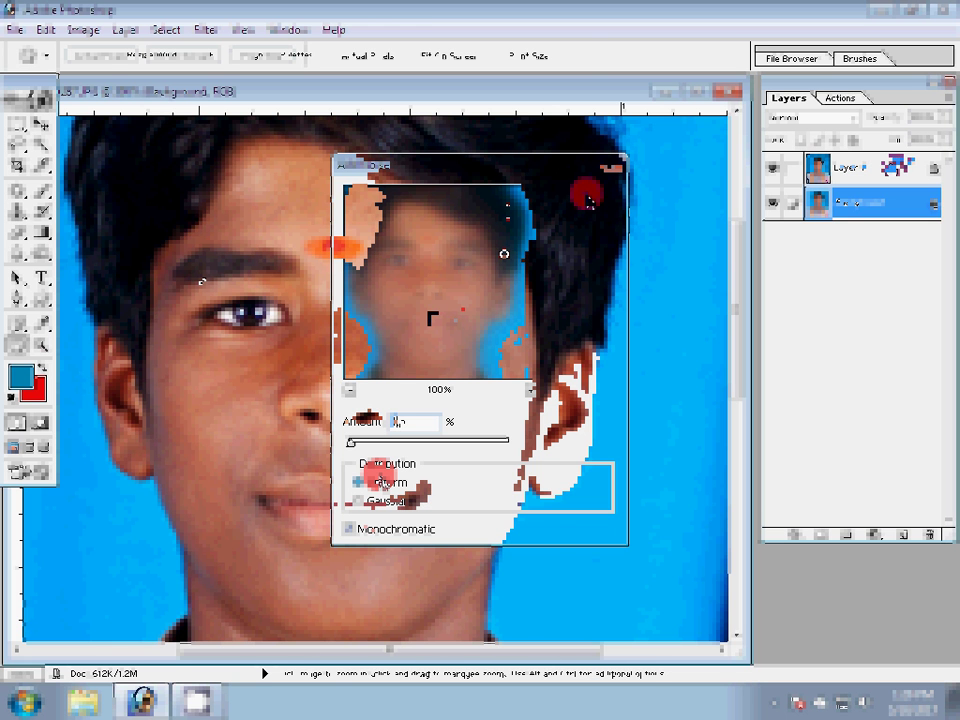
{"action": "key", "text": "e"}
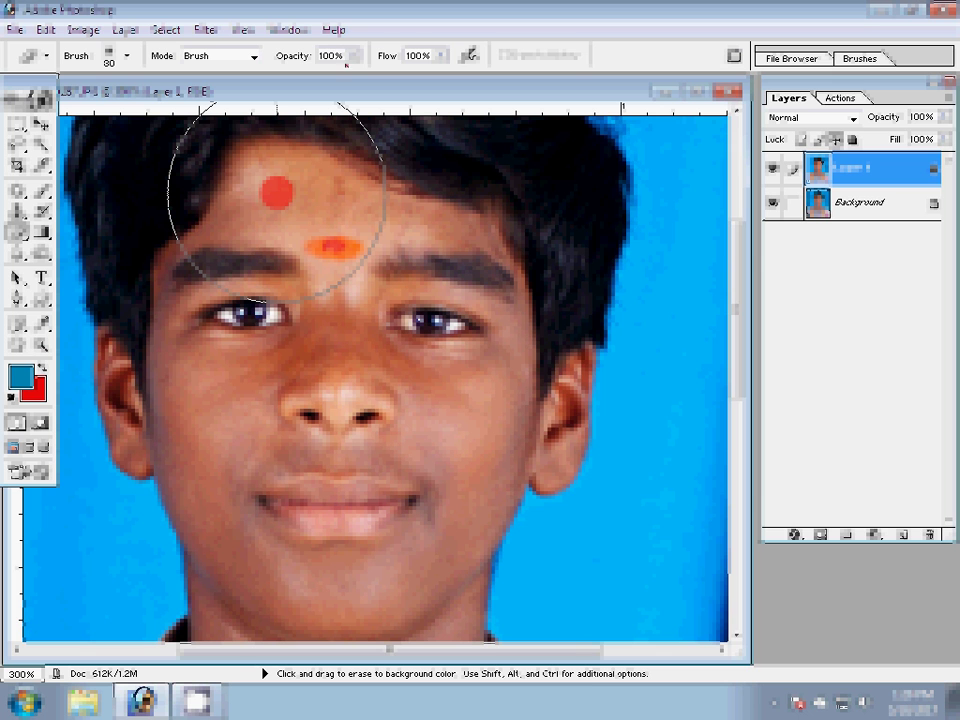
Erase Layer 1's face and neck skin with a 60% opacity, 70% flow, size-20 Eraser.
{"action": "key", "text": "5"}
{"action": "key", "text": "shift+7"}
{"action": "key", "text": "bracketleft"}
{"action": "key", "text": "bracketleft"}
{"action": "key", "text": "bracketleft"}
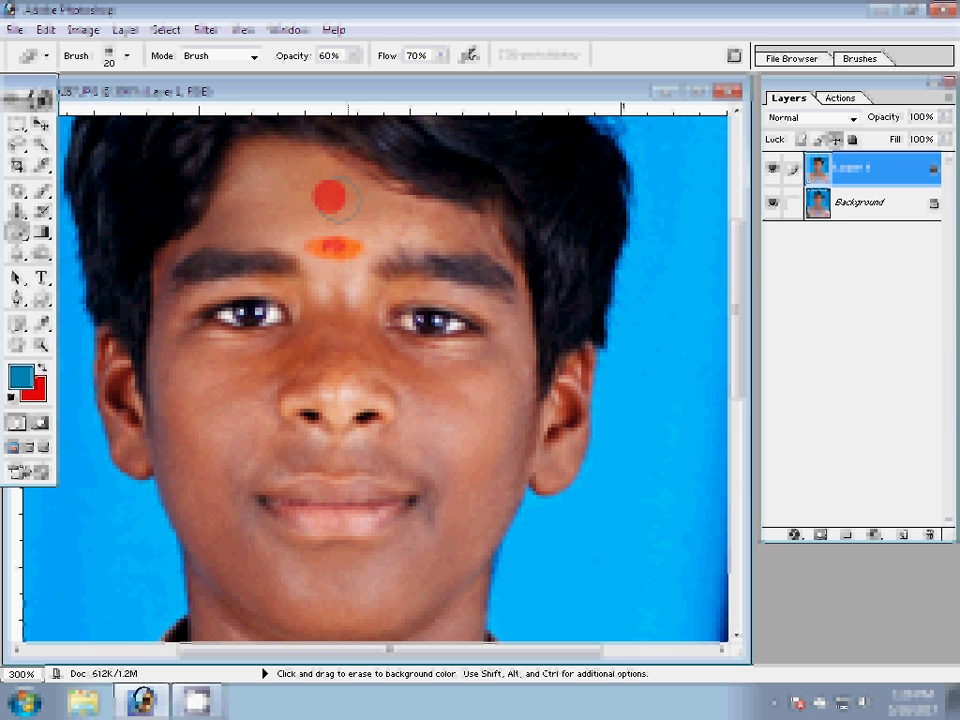
{"action": "left_click_drag", "start_coordinate": [333, 200], "coordinate": [278, 388]}
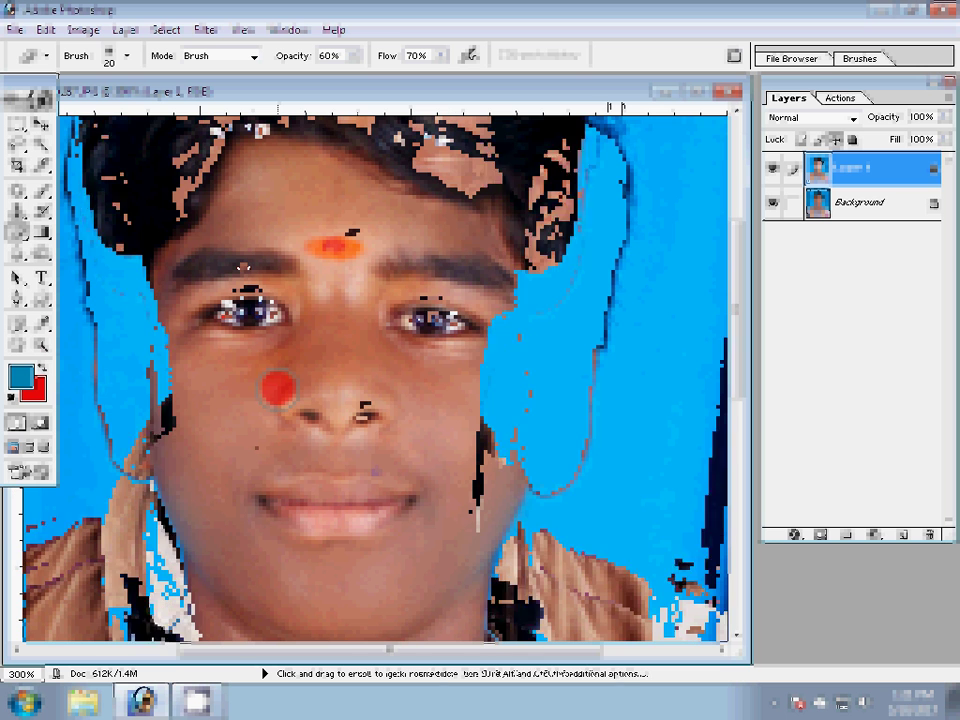
{"action": "scroll", "coordinate": [256, 459], "scroll_direction": "down", "scroll_amount": 5}
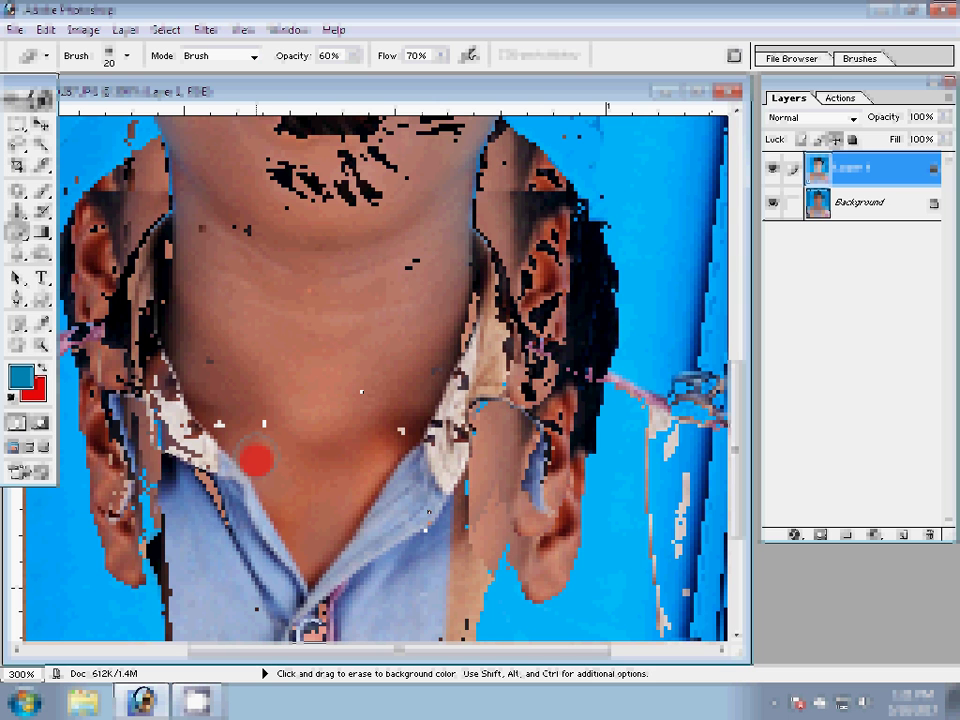
{"action": "key", "text": "z"}
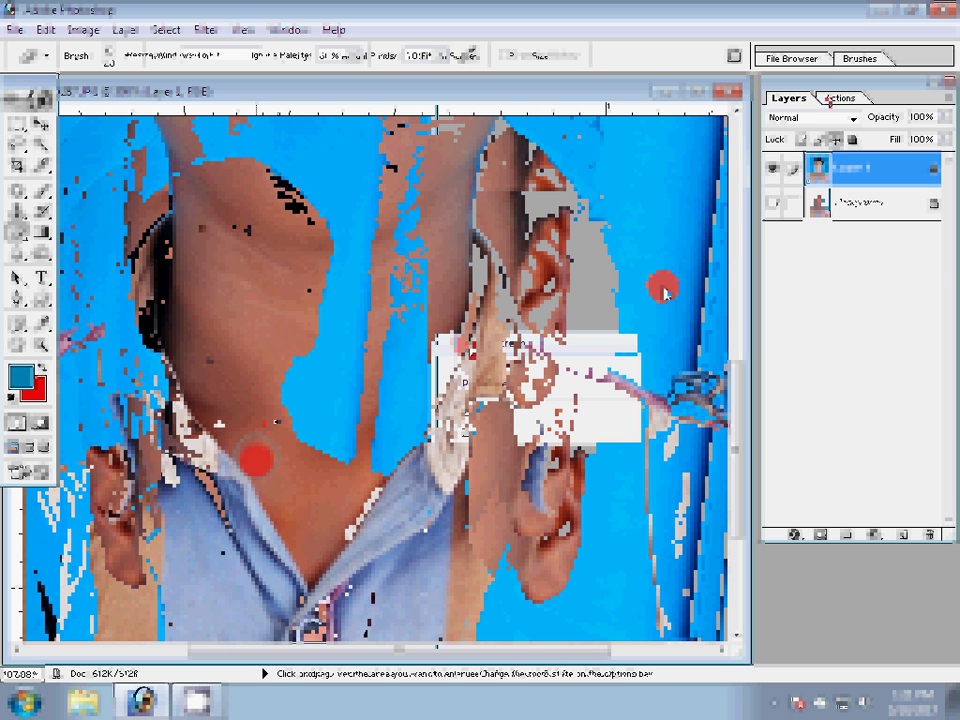
{"action": "left_click", "coordinate": [203, 30]}
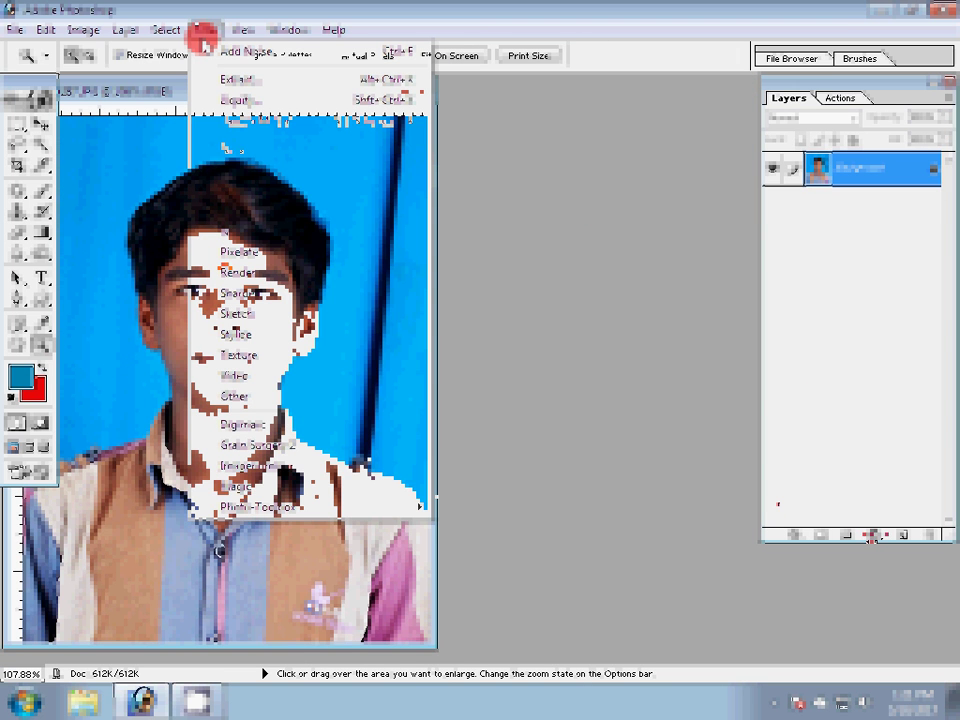
Add a Selective Color adjustment layer and adjust its Black value.
{"action": "left_click", "coordinate": [357, 240]}
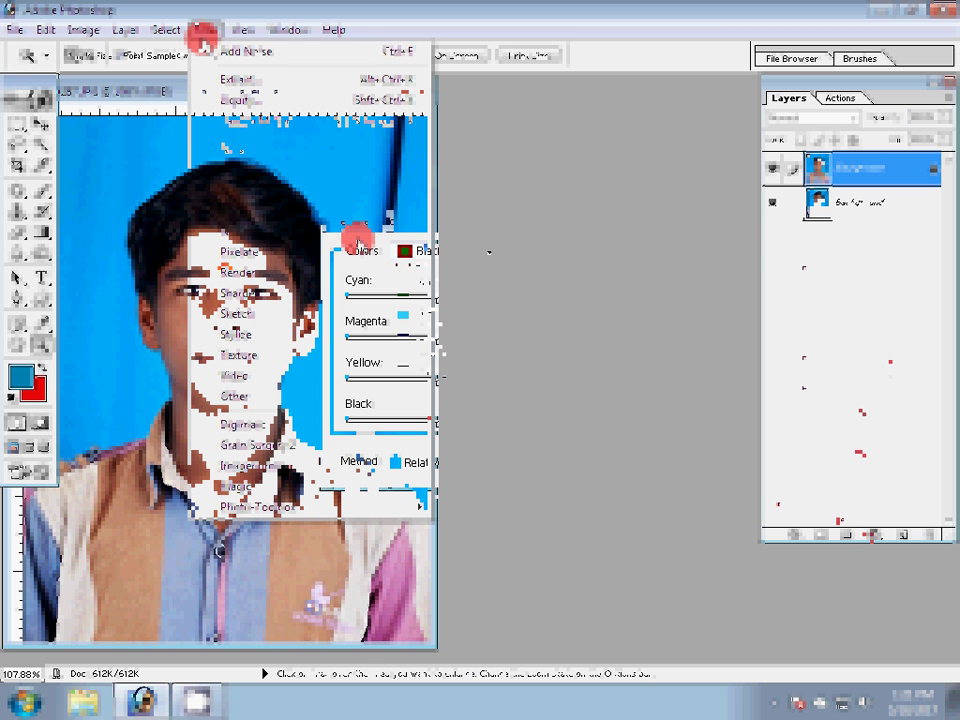
{"action": "double_click", "coordinate": [510, 402]}
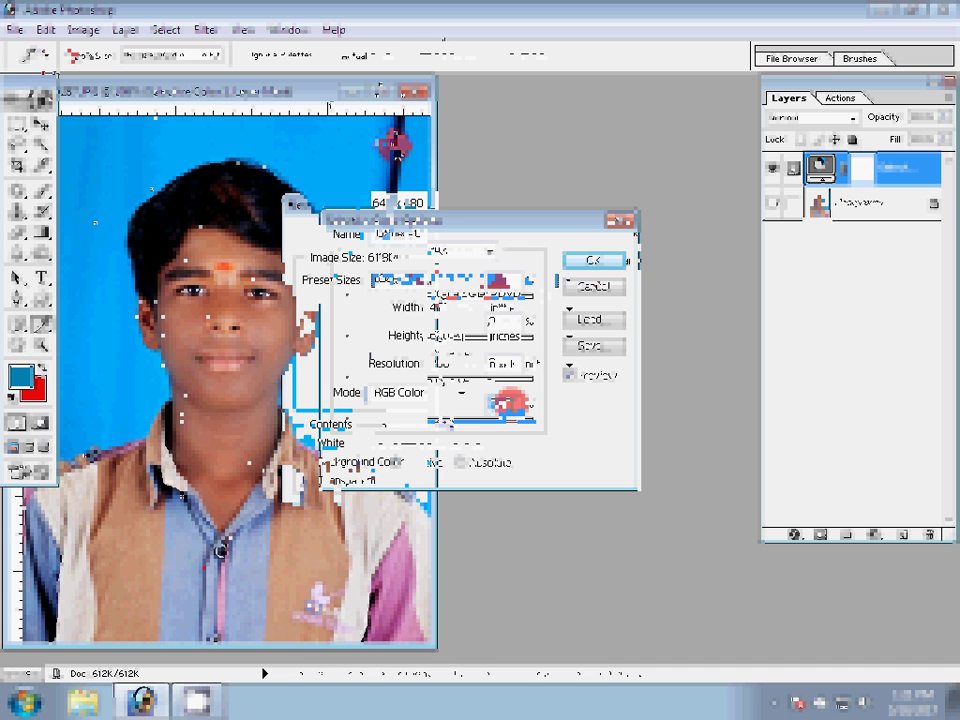
Create a white 6 x 4 inch document at 300 pixels/inch.
{"action": "left_click", "coordinate": [405, 322]}
{"action": "type", "text": "6"}
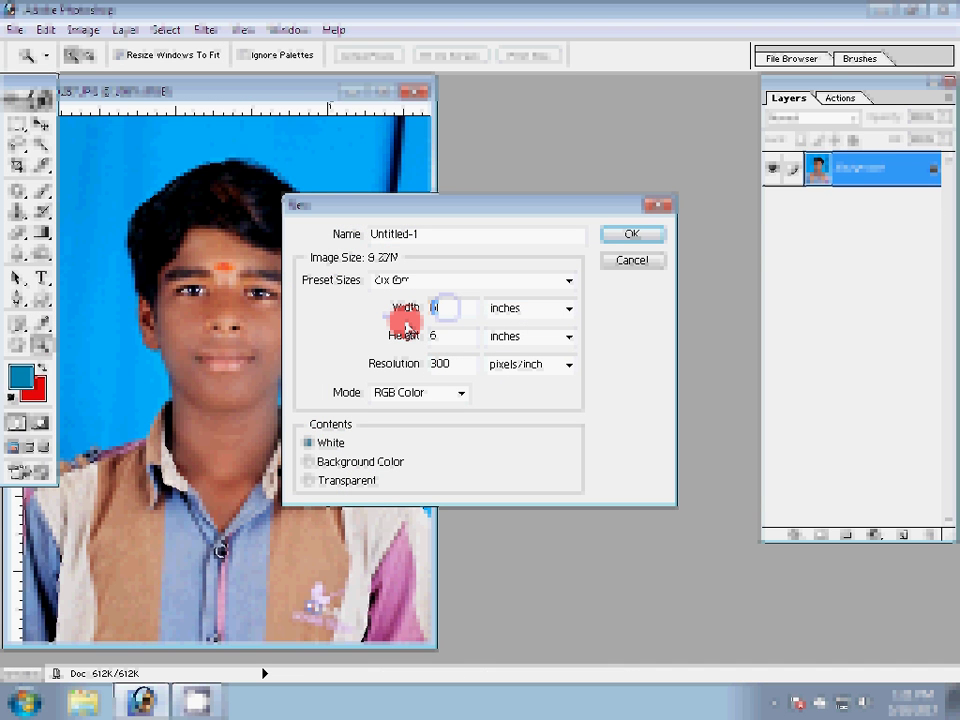
{"action": "key", "text": "Tab"}
{"action": "type", "text": "4"}
{"action": "left_click", "coordinate": [634, 300]}
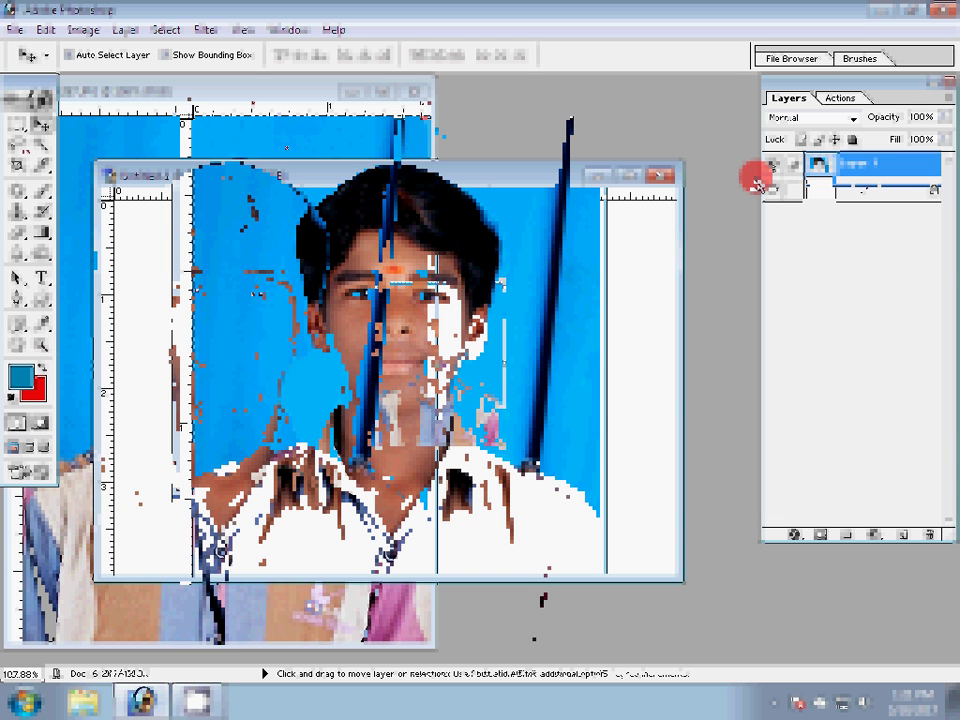
Select the entire blue background with the Magic Wand, adding the remaining areas.
{"action": "left_click", "coordinate": [40, 143]}
{"action": "key", "text": "shift"}
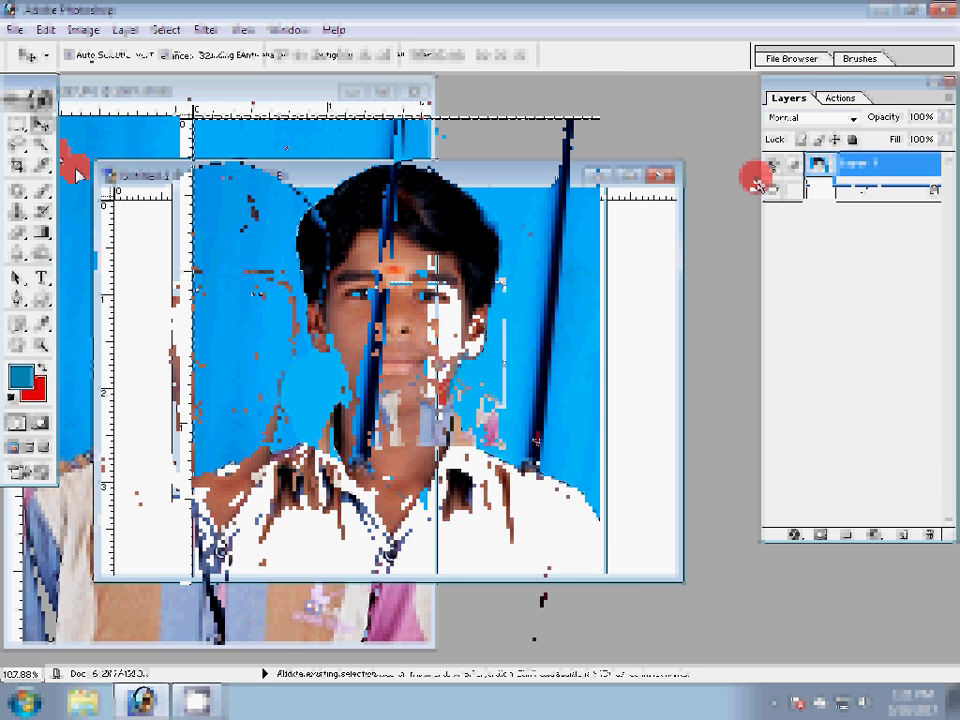
{"action": "right_click", "coordinate": [563, 170]}
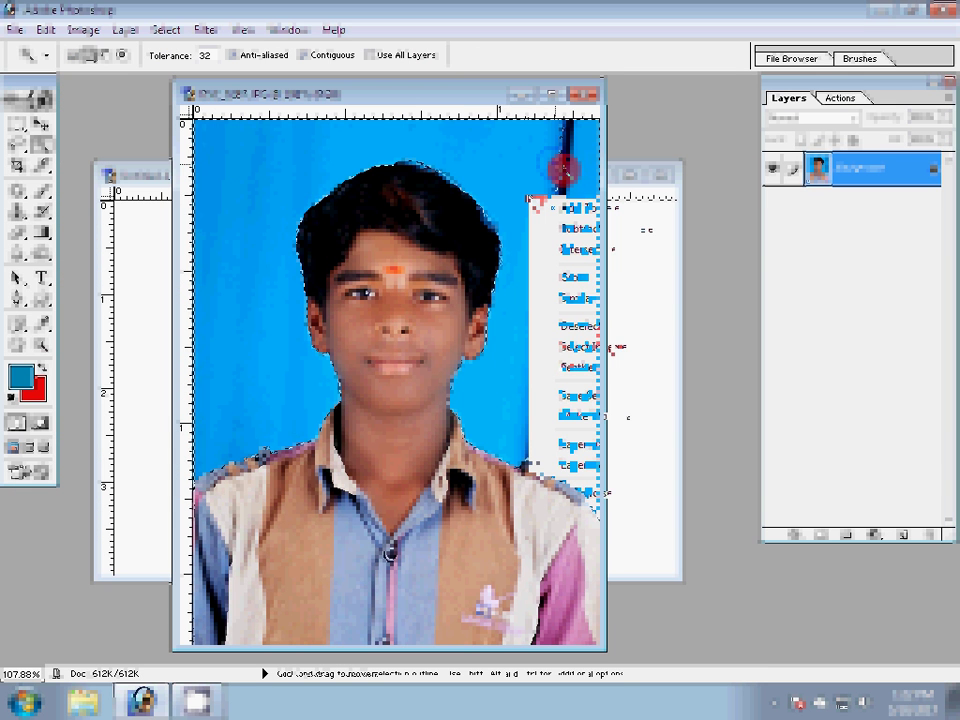
{"action": "left_click", "coordinate": [563, 352]}
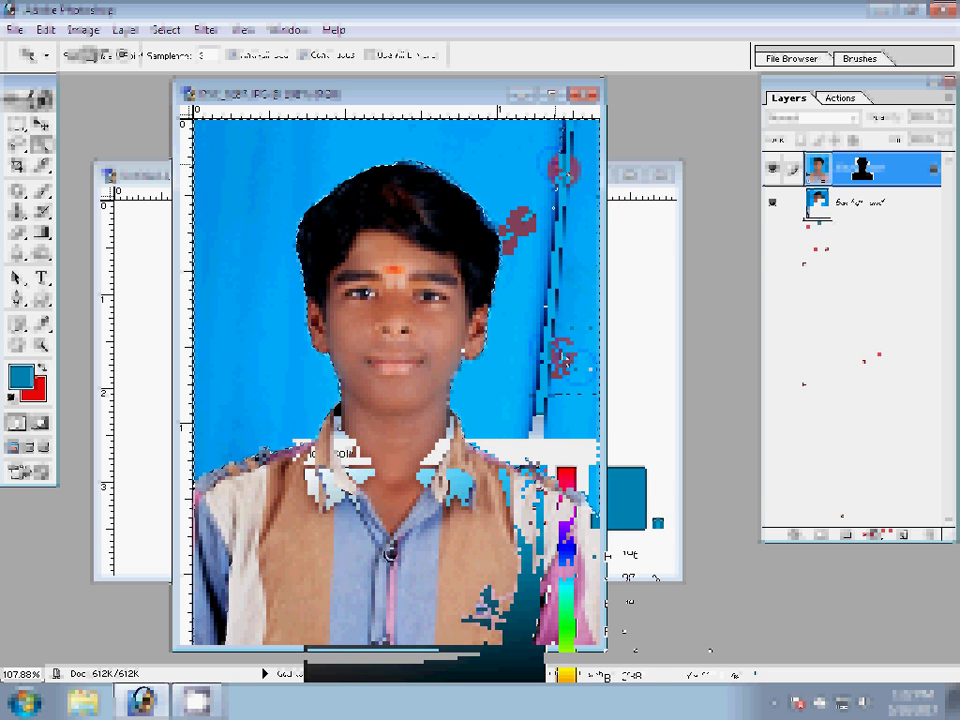
Merge the masked copy and drag the photo into the new sheet's top-left corner.
{"action": "key", "text": "ctrl+e"}
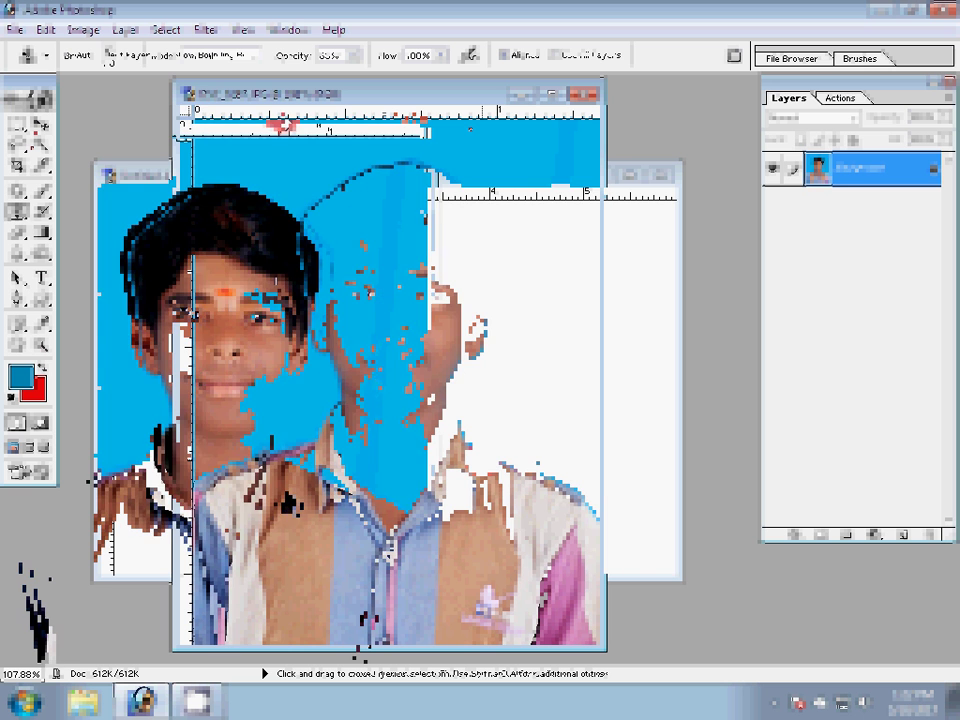
{"action": "key", "text": "ctrl+Tab"}
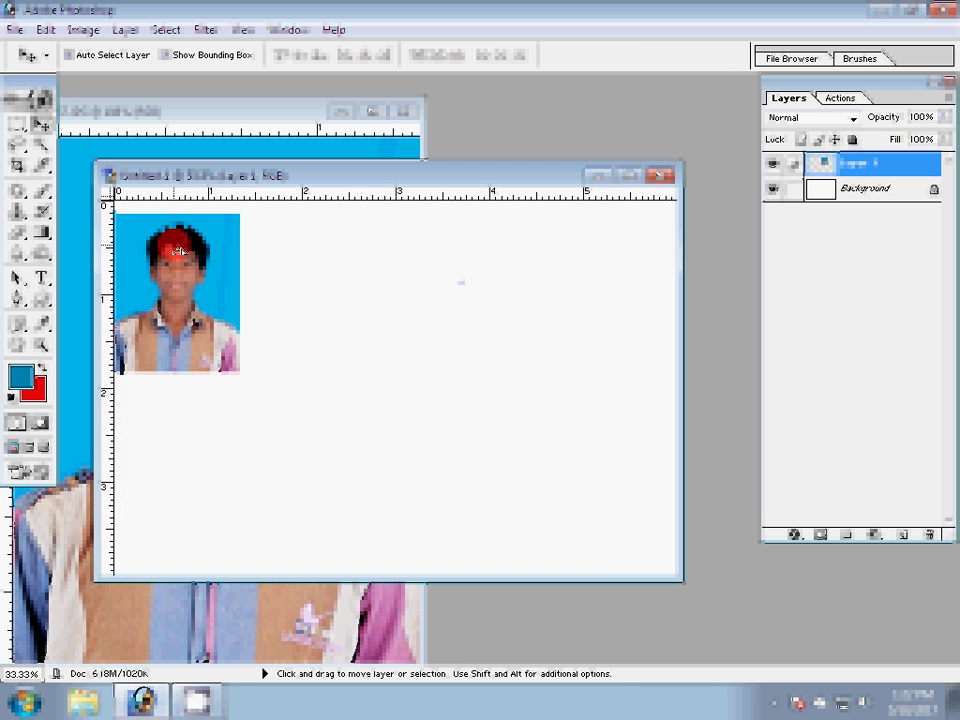
{"action": "left_click_drag", "start_coordinate": [170, 249], "coordinate": [176, 249]}
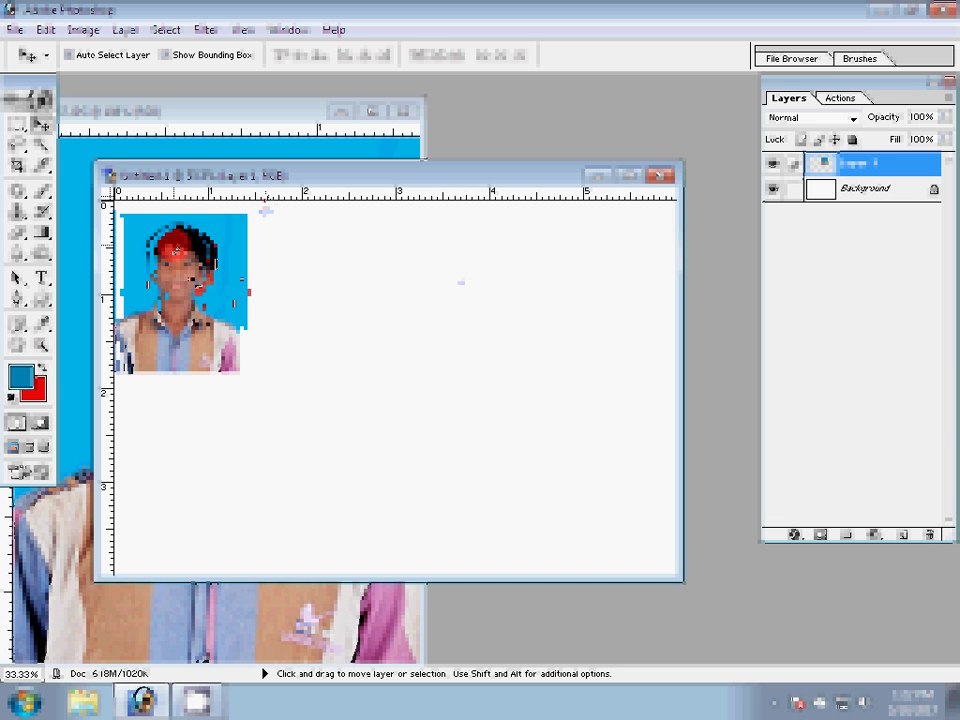
Choose Layer > Duplicate Layer for the portrait on the sheet.
{"action": "left_click", "coordinate": [83, 29]}
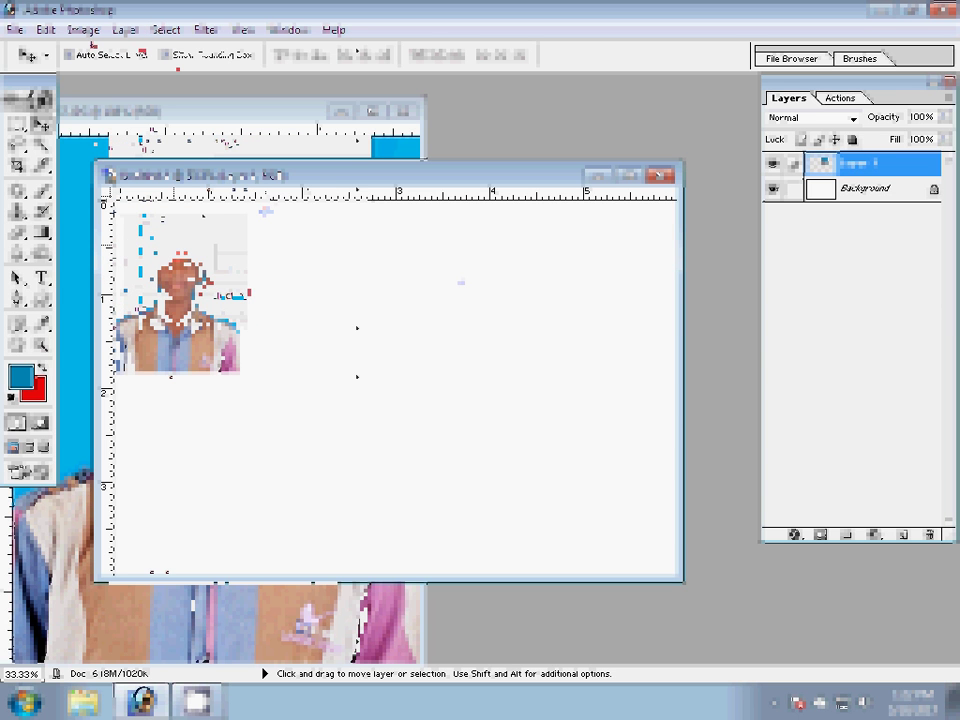
{"action": "left_click", "coordinate": [124, 29]}
{"action": "left_click", "coordinate": [190, 96]}
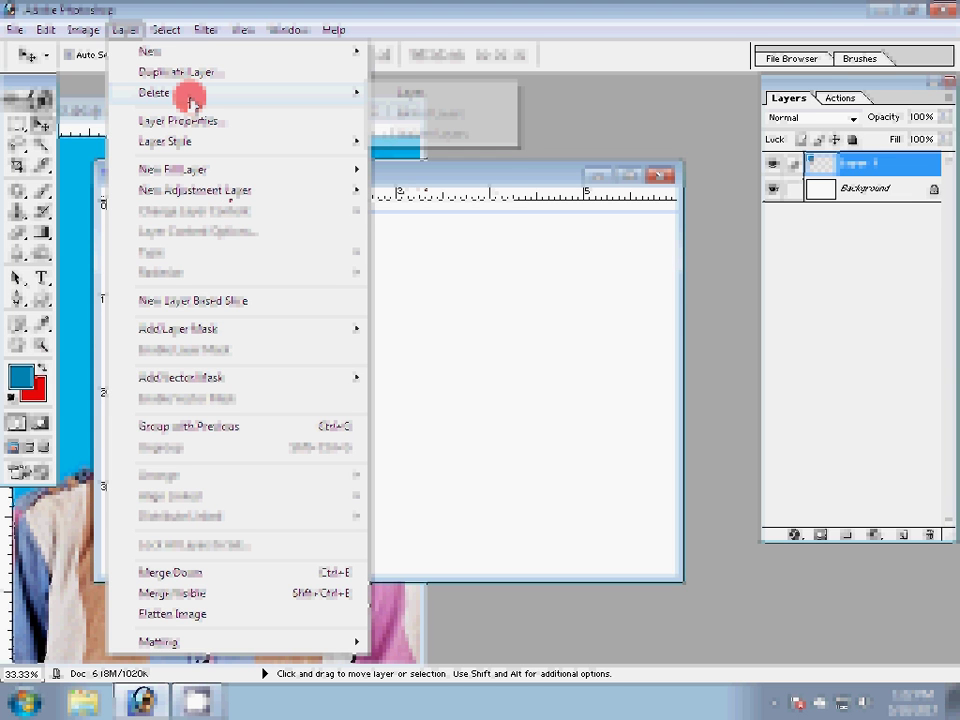
{"action": "mouse_move", "coordinate": [176, 170]}
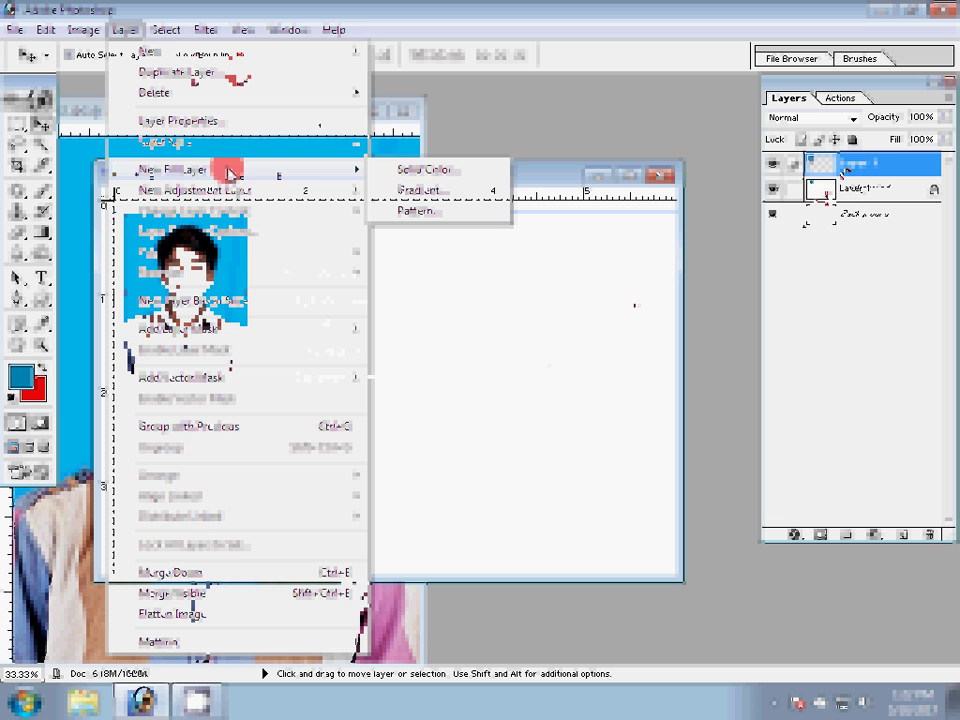
Duplicate the photo and place copies beside and below it to build two rows of four.
{"action": "key", "text": "Return"}
{"action": "mouse_move", "coordinate": [281, 296]}
{"action": "left_mouse_down"}
{"action": "mouse_move", "coordinate": [329, 270]}
{"action": "mouse_move", "coordinate": [446, 261]}
{"action": "mouse_move", "coordinate": [557, 282]}
{"action": "left_mouse_up"}
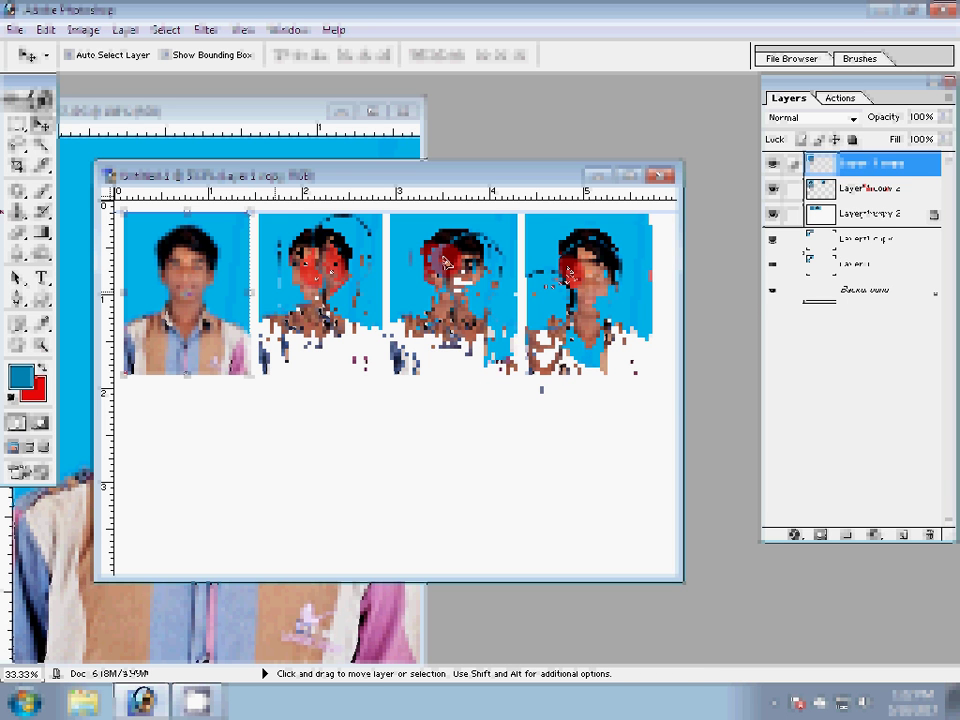
{"action": "mouse_move", "coordinate": [575, 268]}
{"action": "left_mouse_down"}
{"action": "mouse_move", "coordinate": [190, 435]}
{"action": "mouse_move", "coordinate": [448, 452]}
{"action": "mouse_move", "coordinate": [585, 490]}
{"action": "left_mouse_up"}
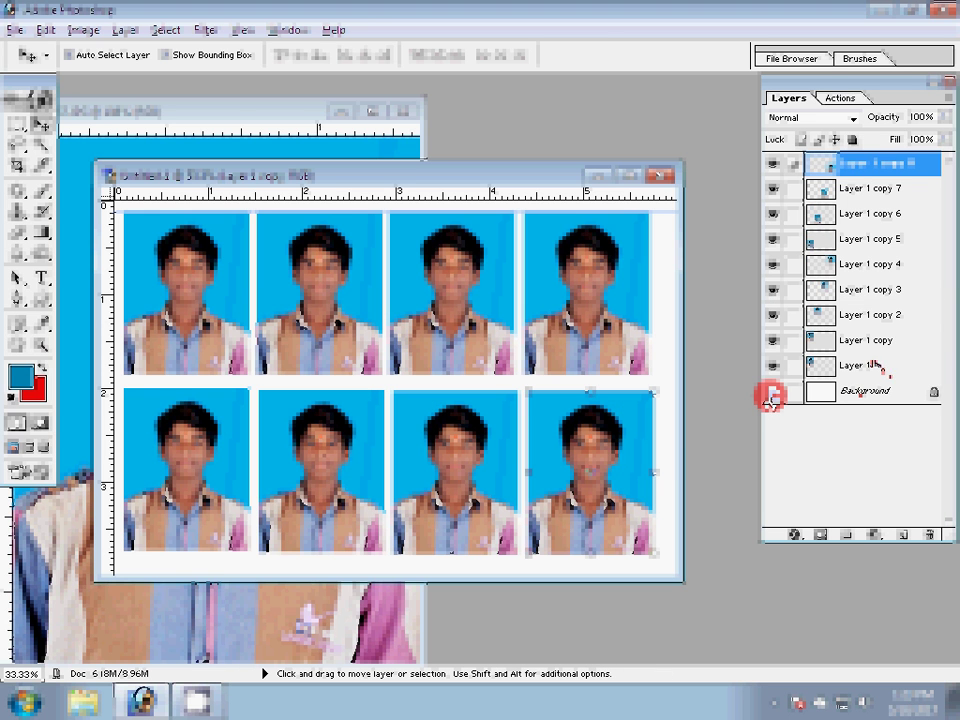
Add a Stroke layer style, flatten the sheet, and start Save As in JPEG format.
{"action": "left_click", "coordinate": [124, 30]}
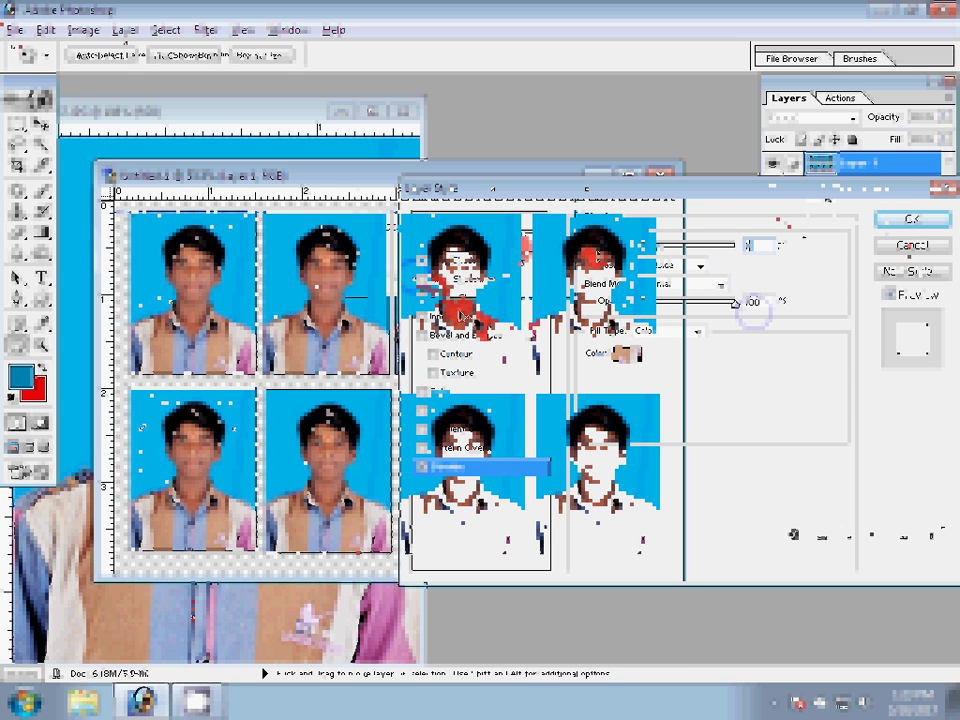
{"action": "left_click", "coordinate": [15, 30]}
{"action": "left_click", "coordinate": [85, 213]}
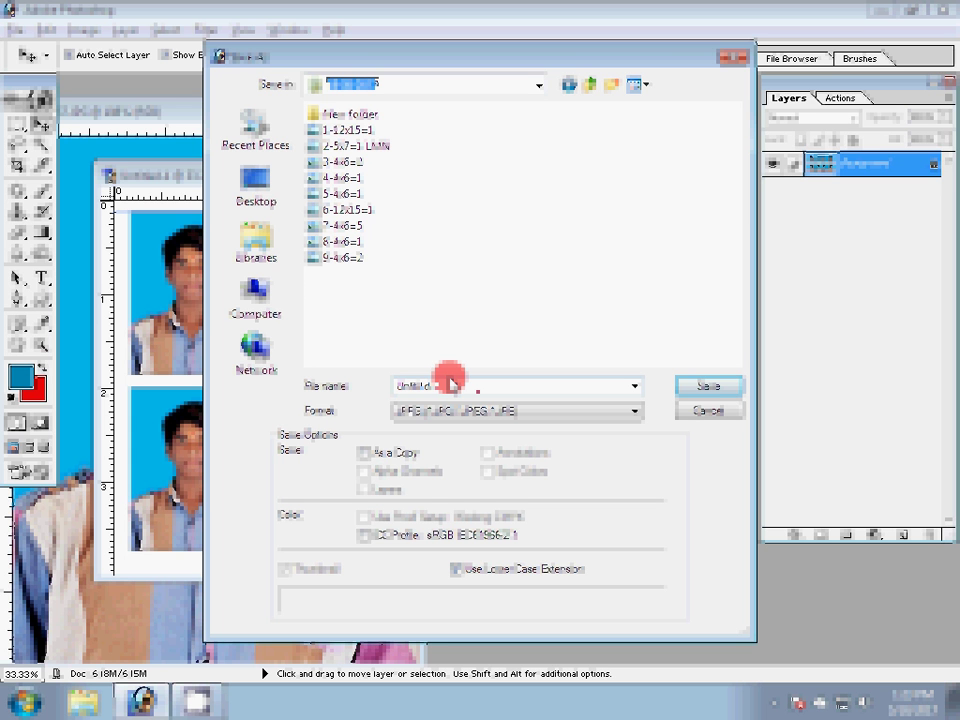
Confirm the save and accept the default JPEG Options.
{"action": "key", "text": "Return"}
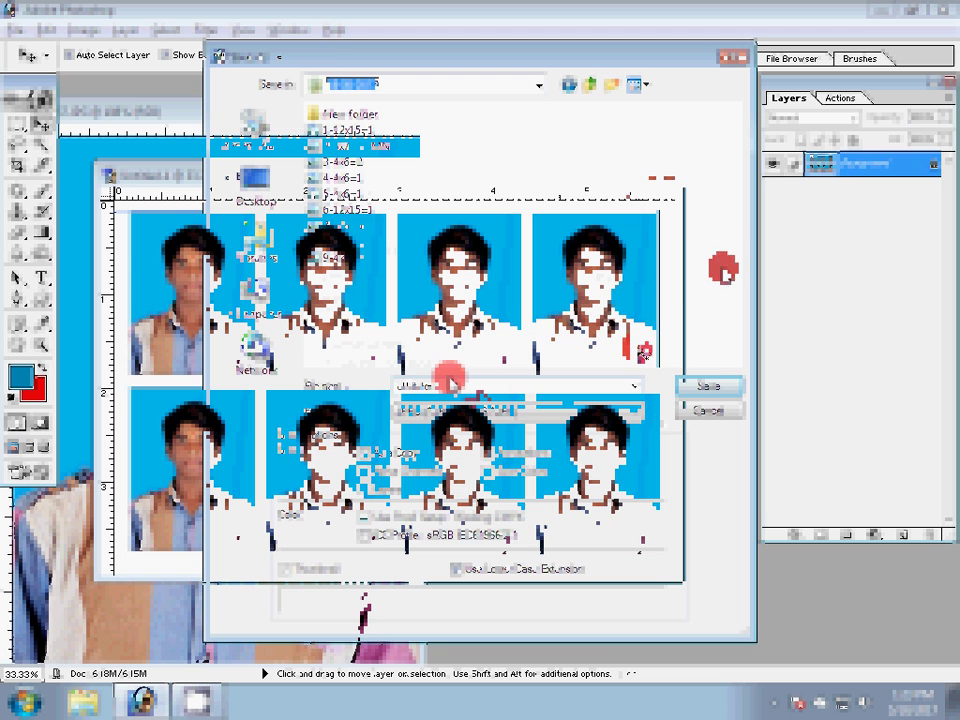
{"action": "key", "text": "Return"}
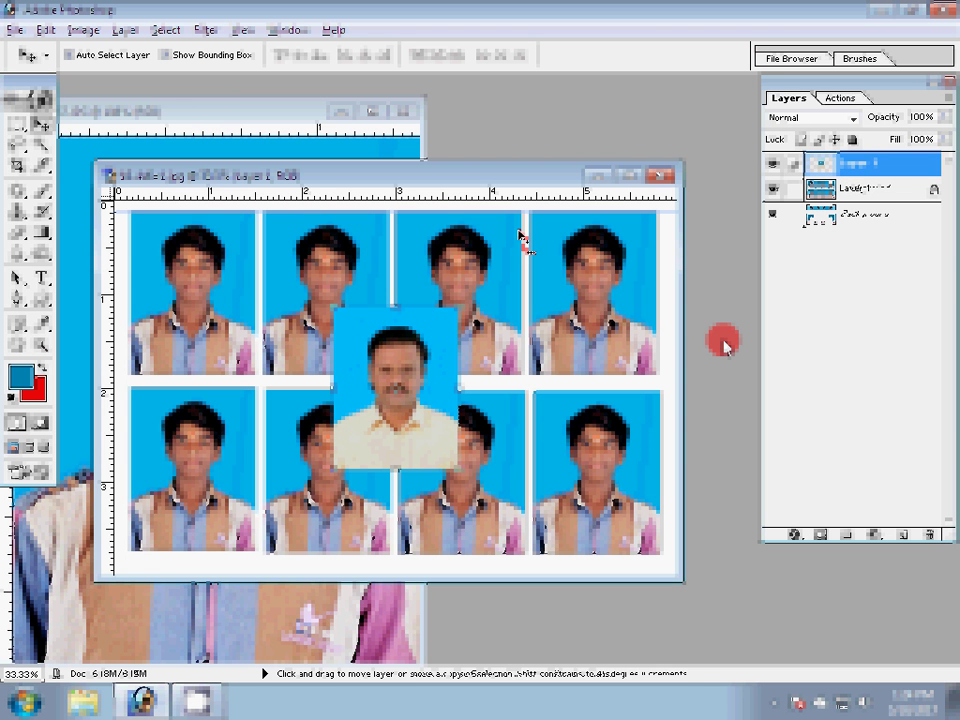
Bring up the File menu to start closing the open documents.
{"action": "left_click", "coordinate": [243, 30]}
{"action": "key", "text": "alt+f"}
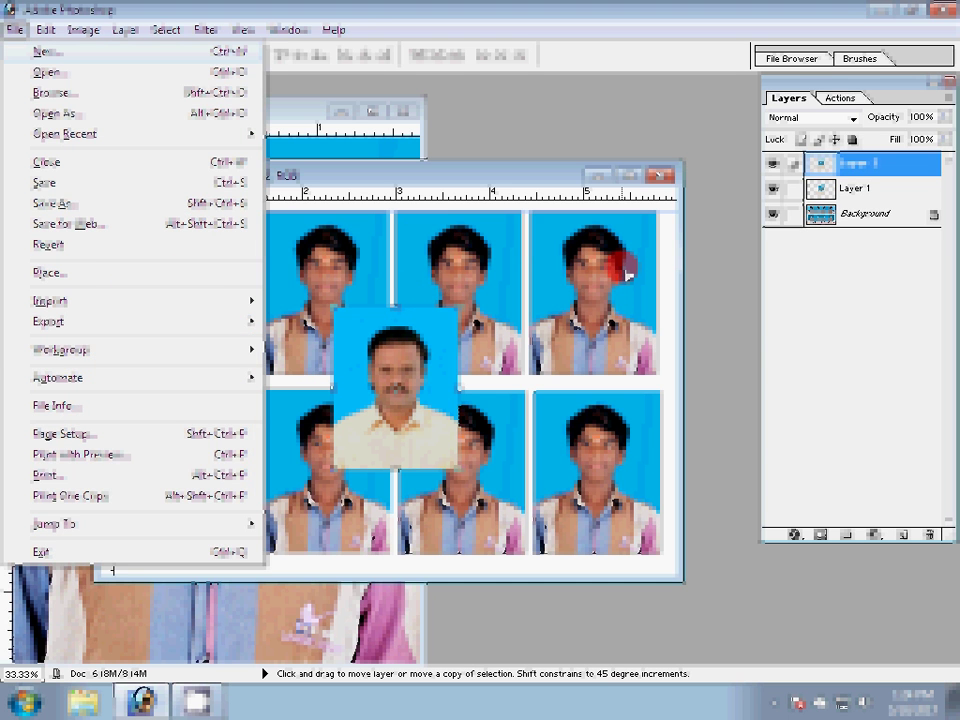